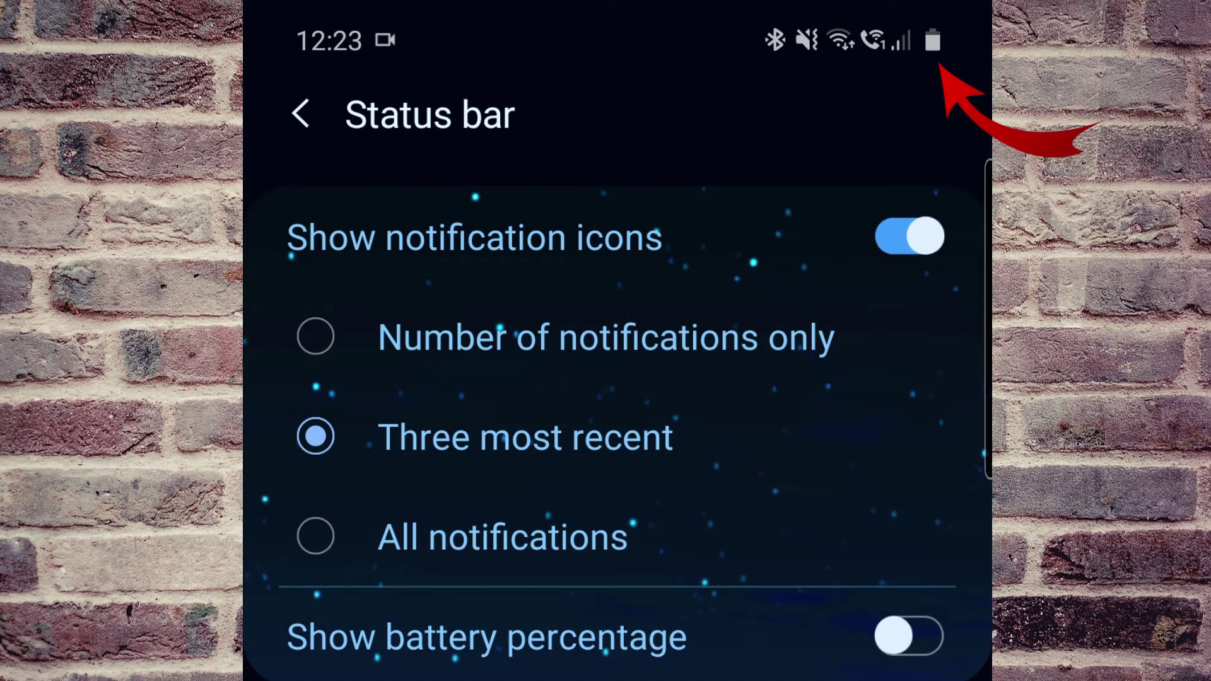
# - Switch Show battery percentage on, briefly off, then back on so 83% shows beside the battery icon
pyautogui.click(909, 635)
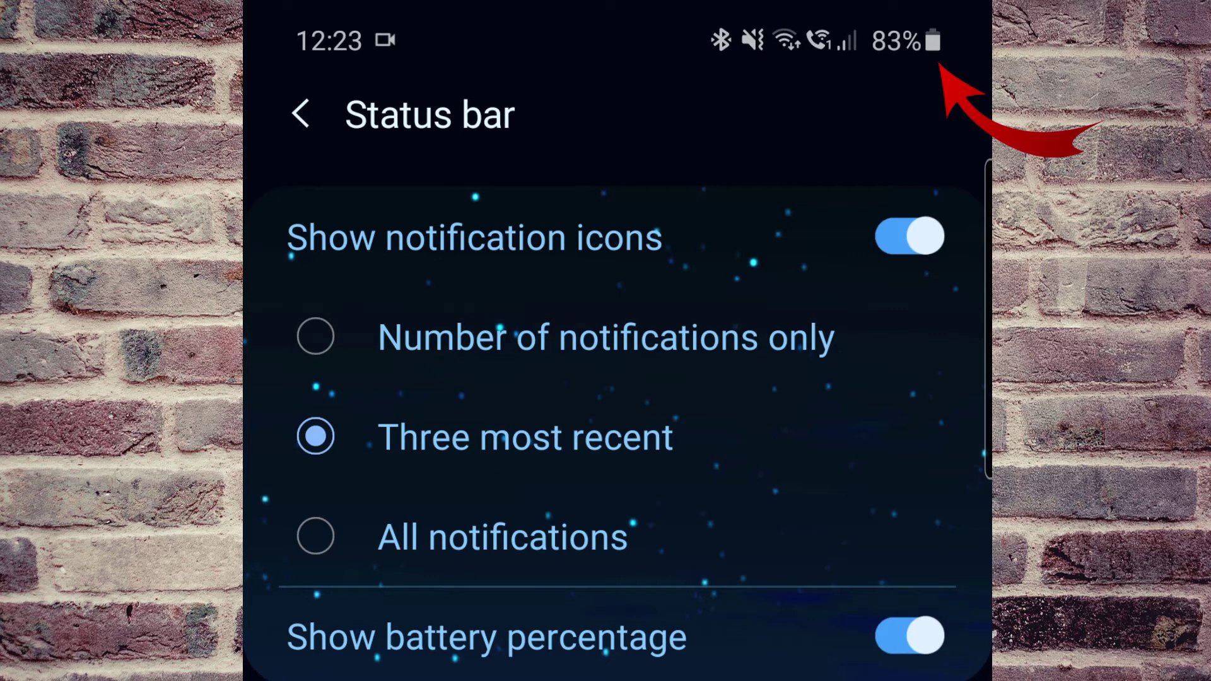
pyautogui.click(910, 636)
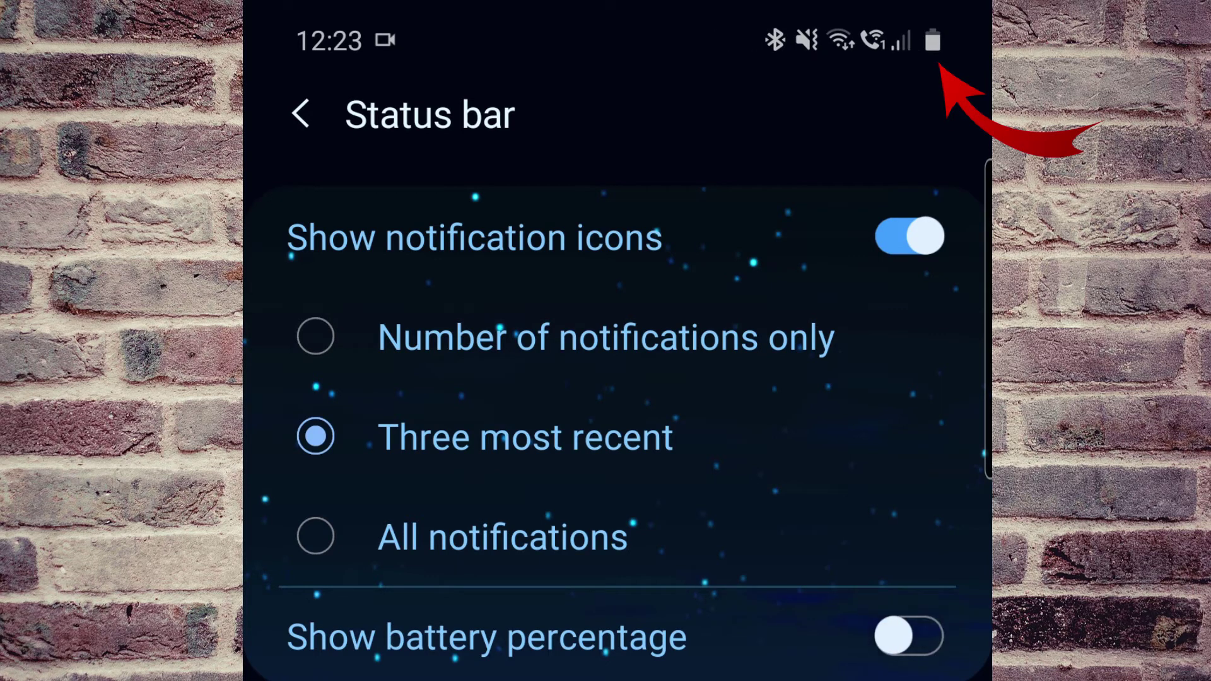
pyautogui.click(909, 635)
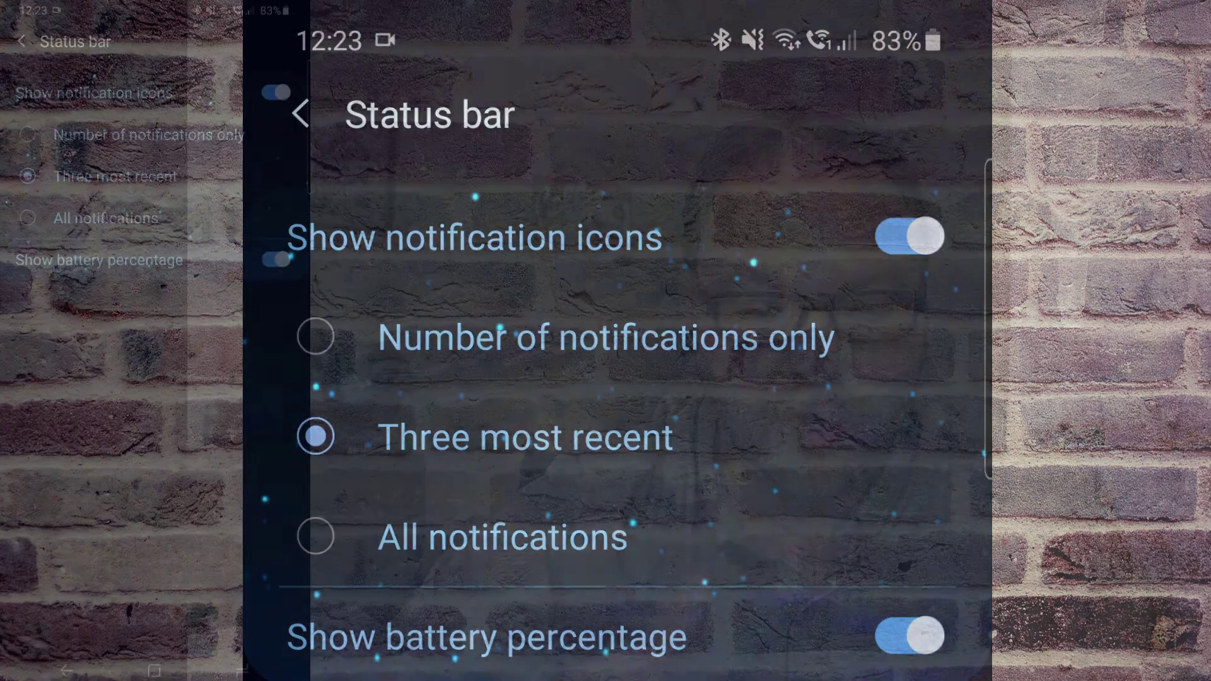